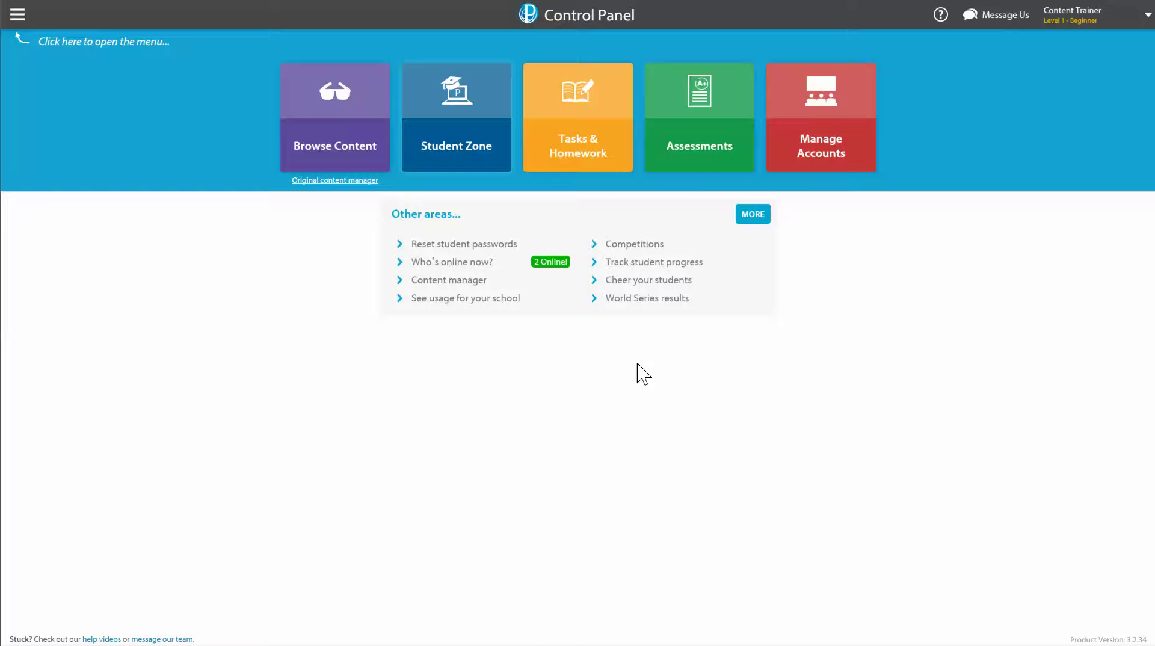
Step: Create a new assessment from an existing one and assign it to the Demo Students class
click(699, 129)
click(706, 52)
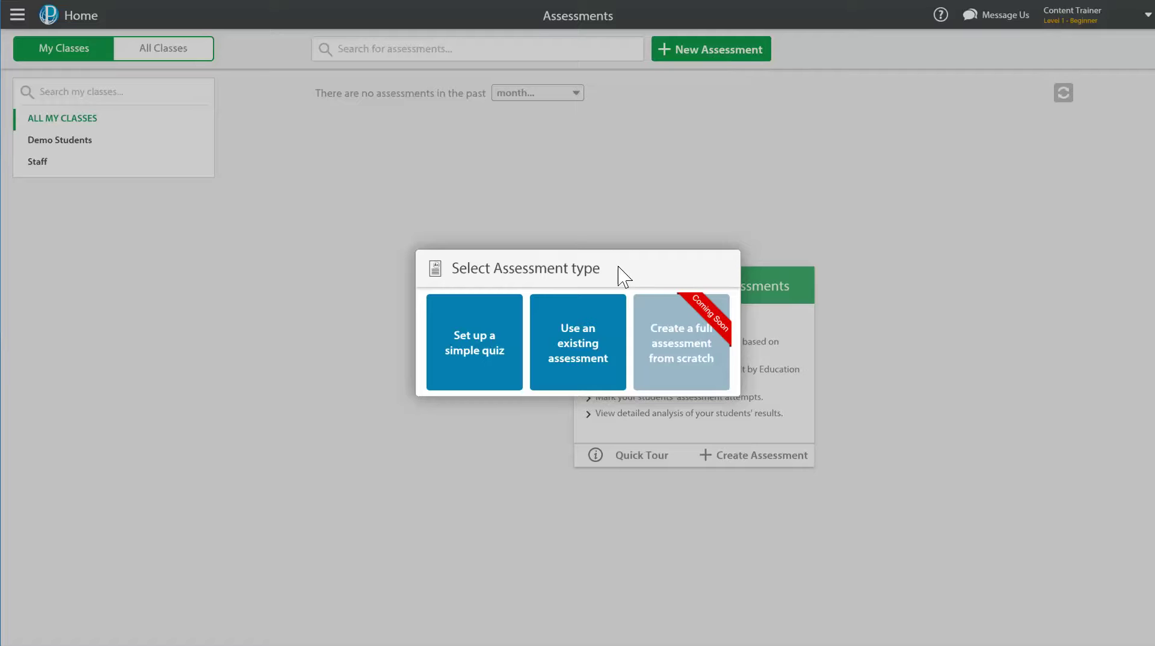
click(579, 373)
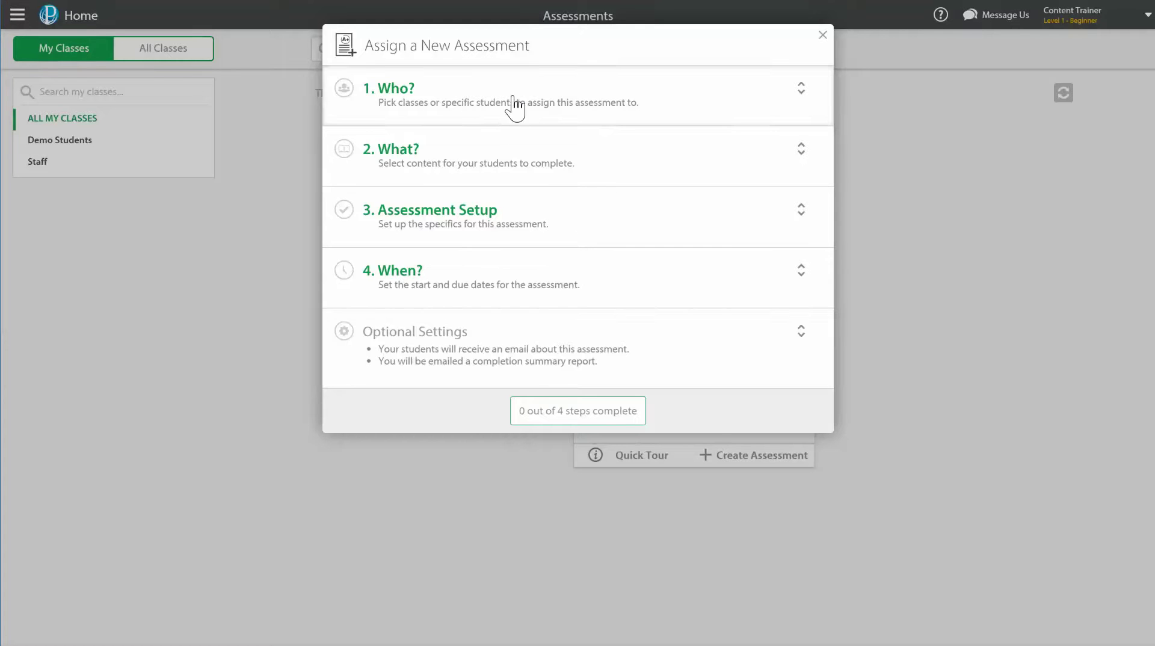
click(515, 107)
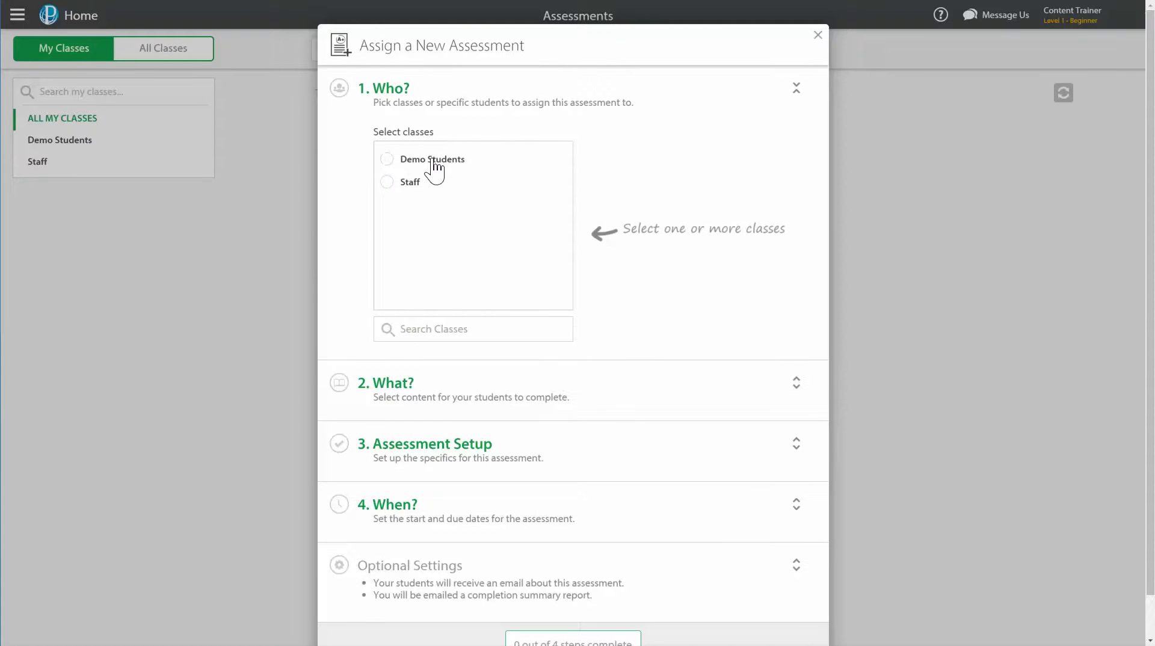
click(434, 165)
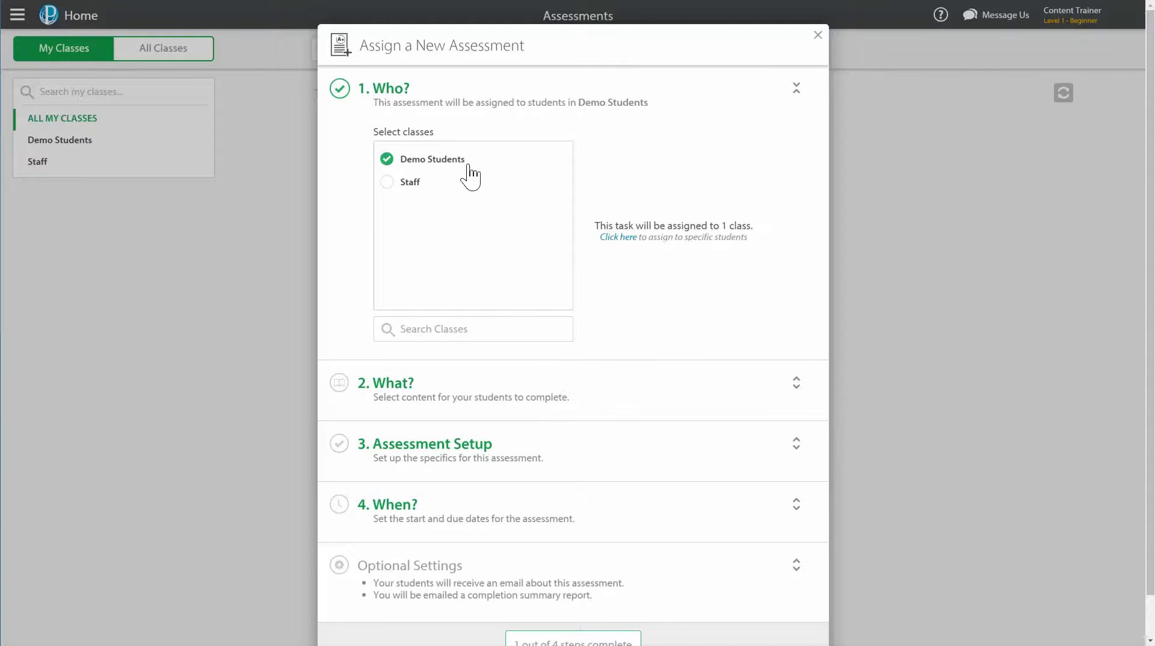
Step: Choose ACER ALC French Certificate 1 from the ACER exams in French's Languages in Action & Grammar Workbook as the assessment content
click(612, 396)
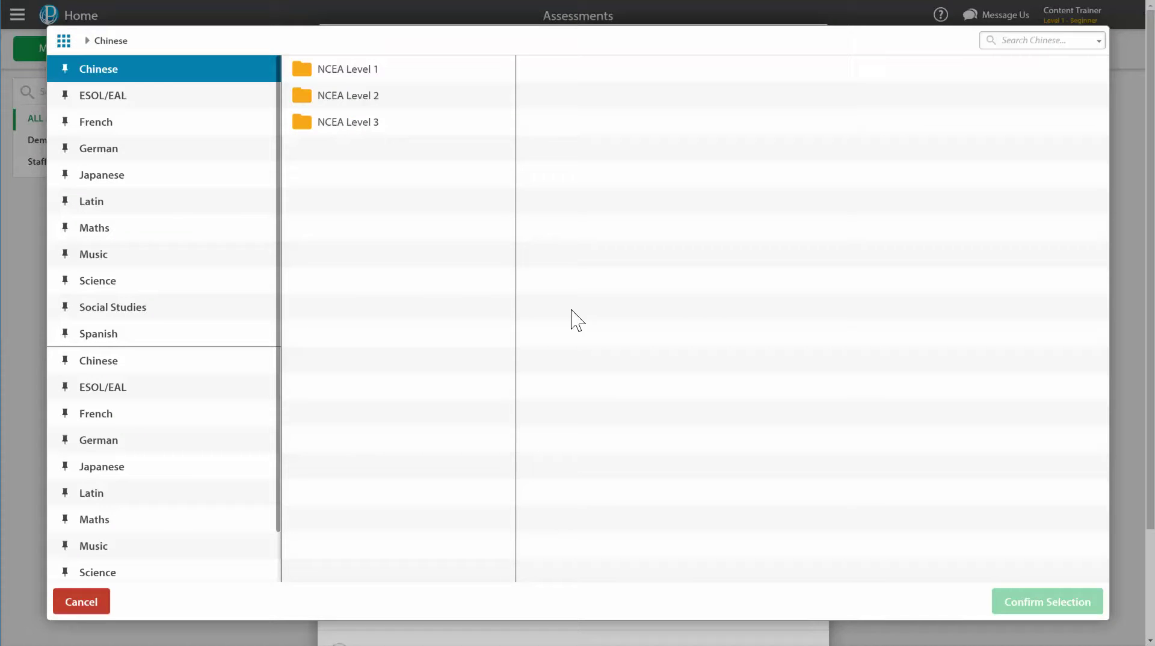
click(168, 131)
click(385, 147)
click(388, 76)
click(862, 72)
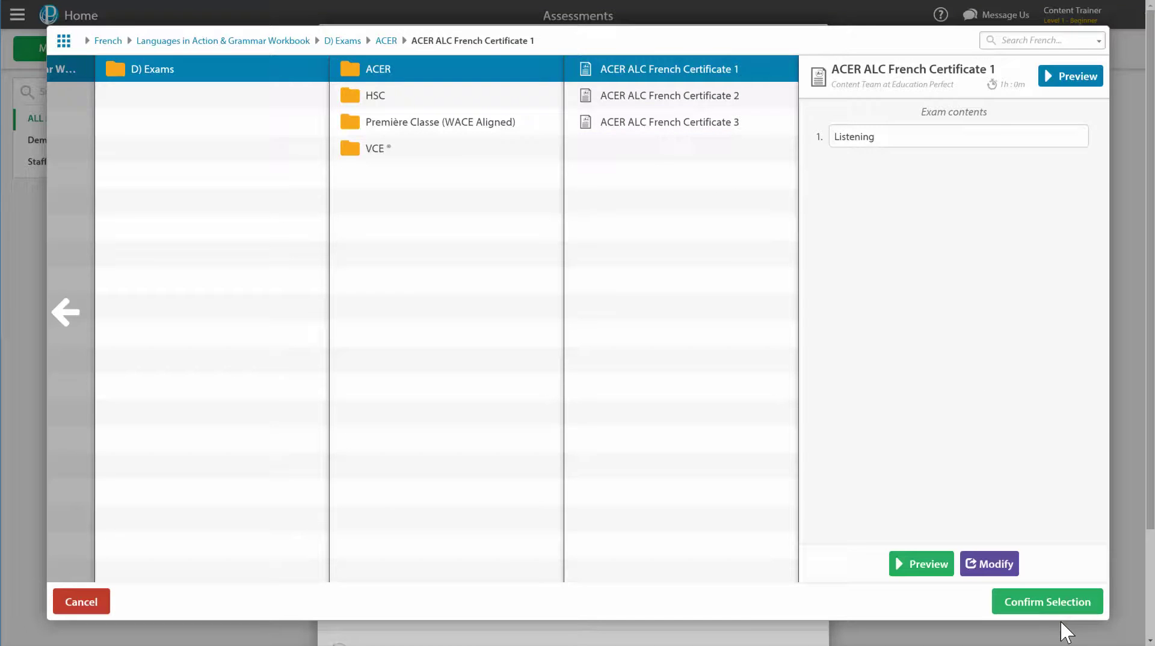
click(1057, 606)
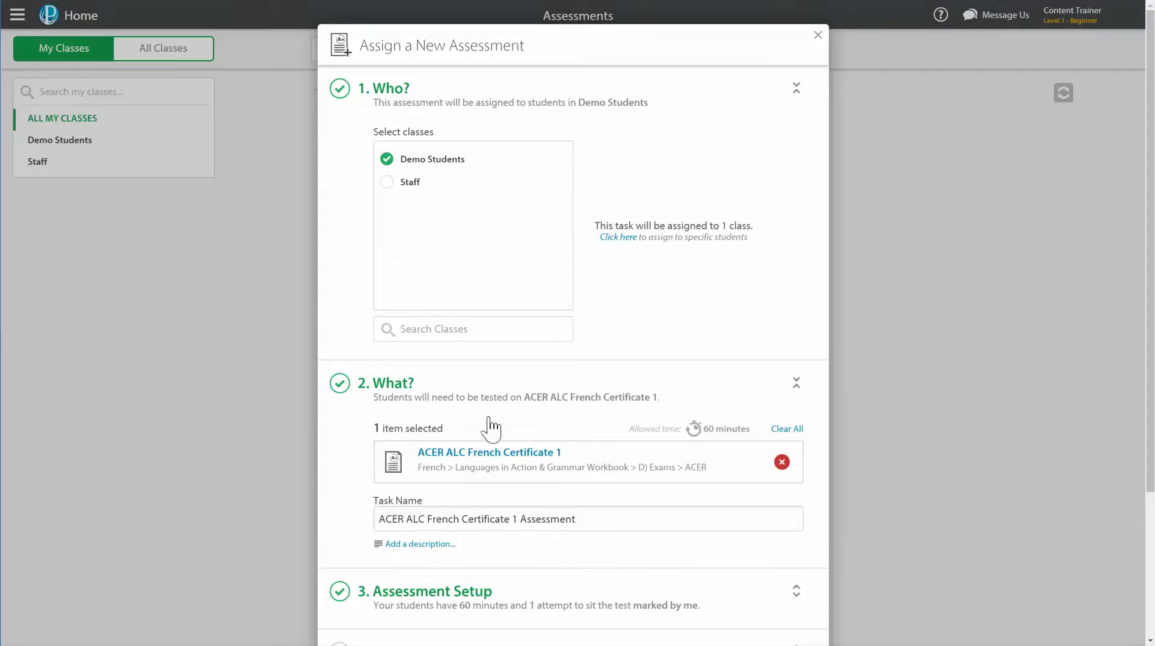
Step: Go through the assessment's setup and date sections with their default settings, assign the task, and close the confirmation
scroll(490, 429, down, 3)
click(604, 406)
scroll(587, 421, down, 3)
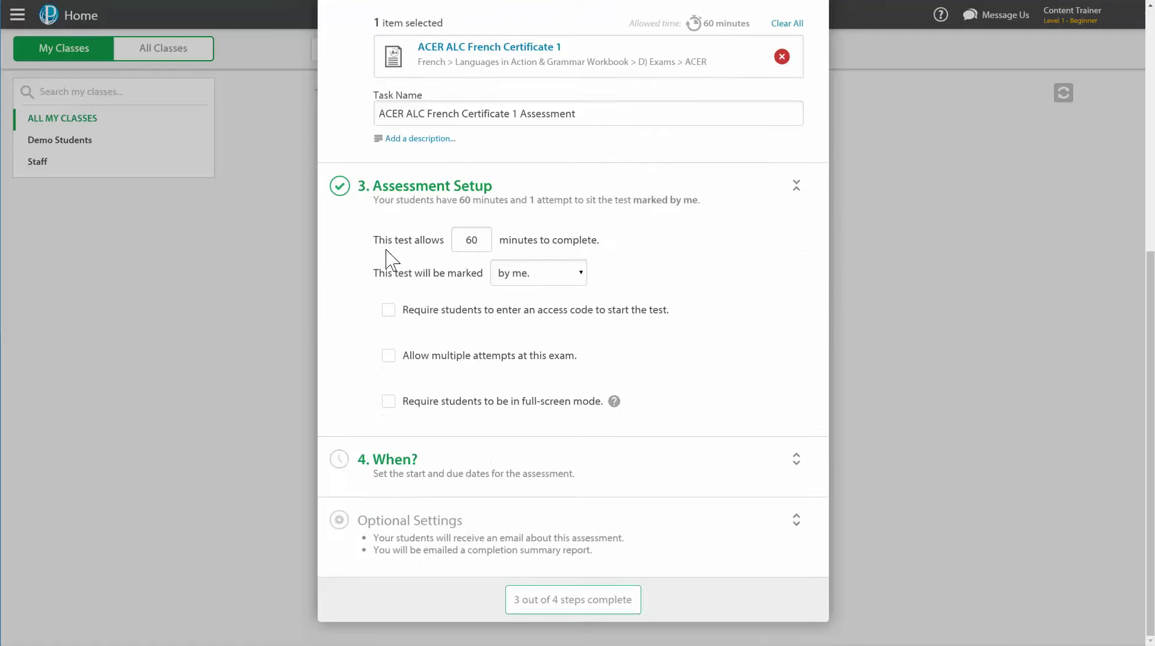
click(506, 482)
scroll(619, 426, down, 2)
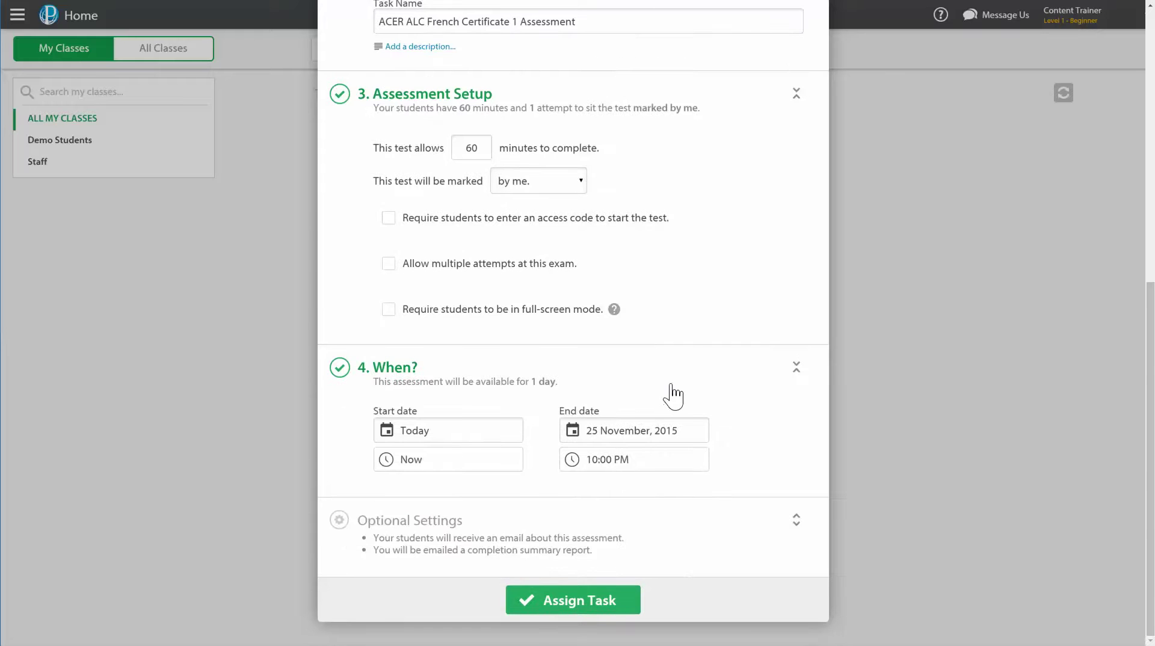
click(608, 612)
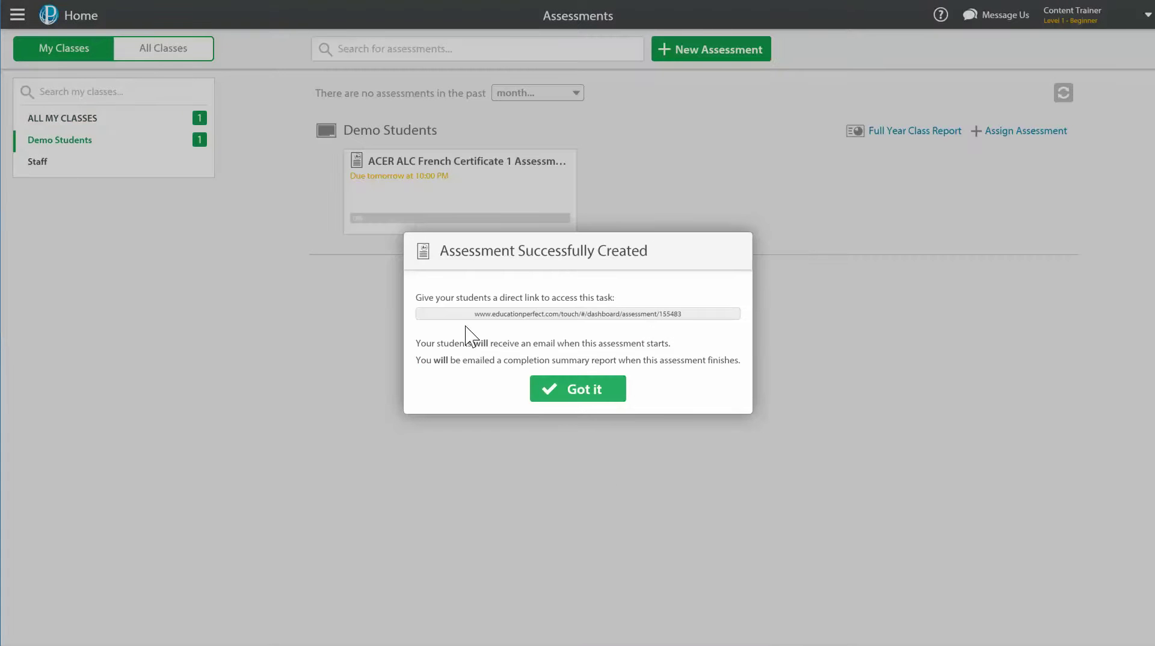
click(695, 323)
click(573, 397)
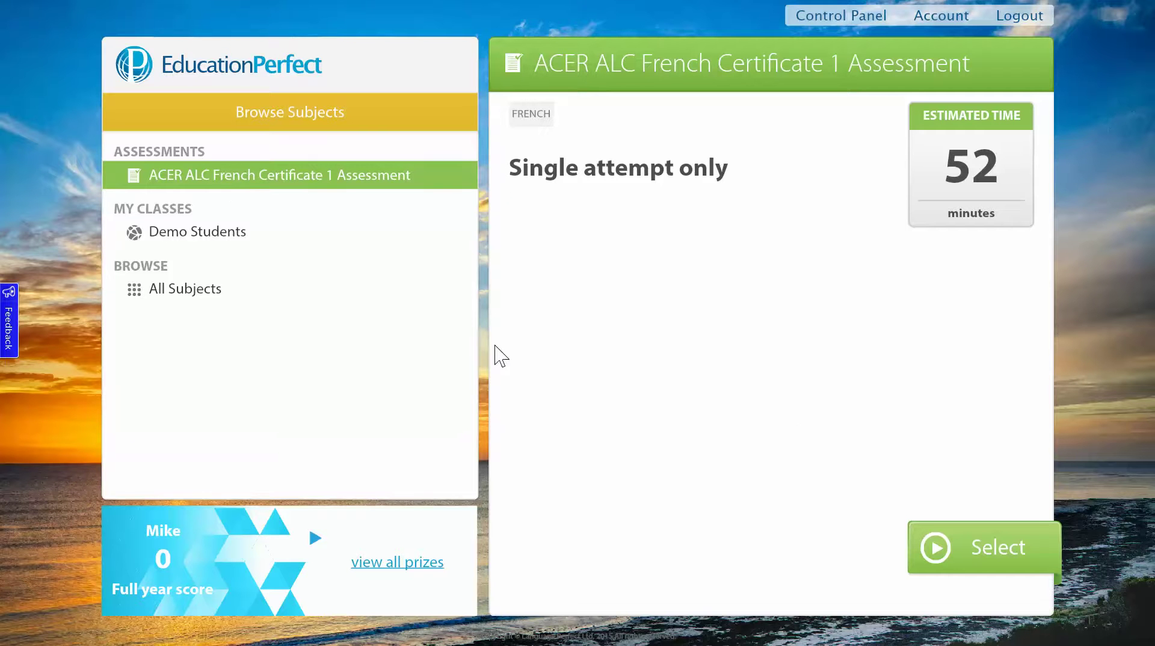
Step: Start the ACER ALC French Certificate 1 Assessment as a student and answer question 1 with "the New Year"
click(1017, 566)
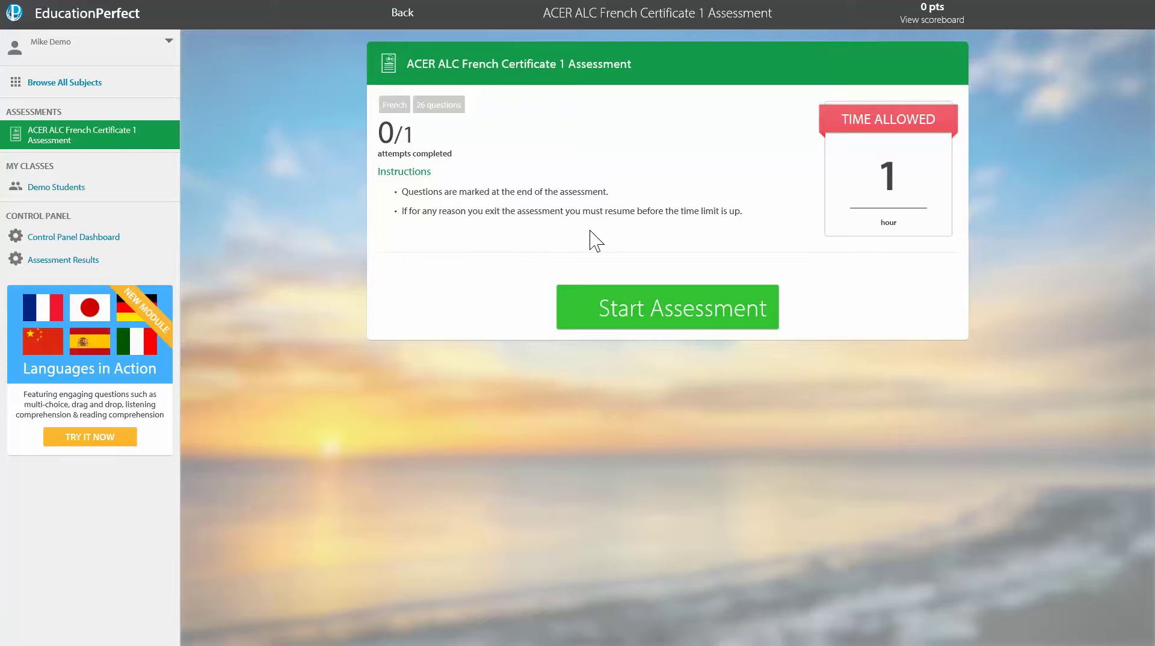
click(574, 320)
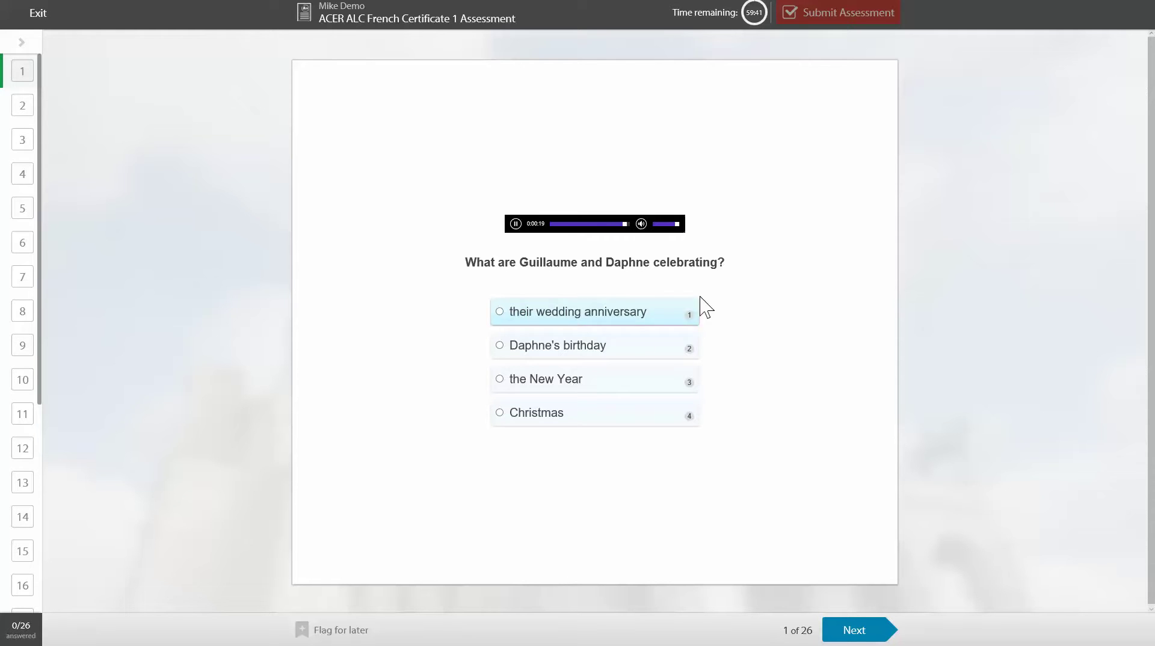
click(628, 380)
click(853, 630)
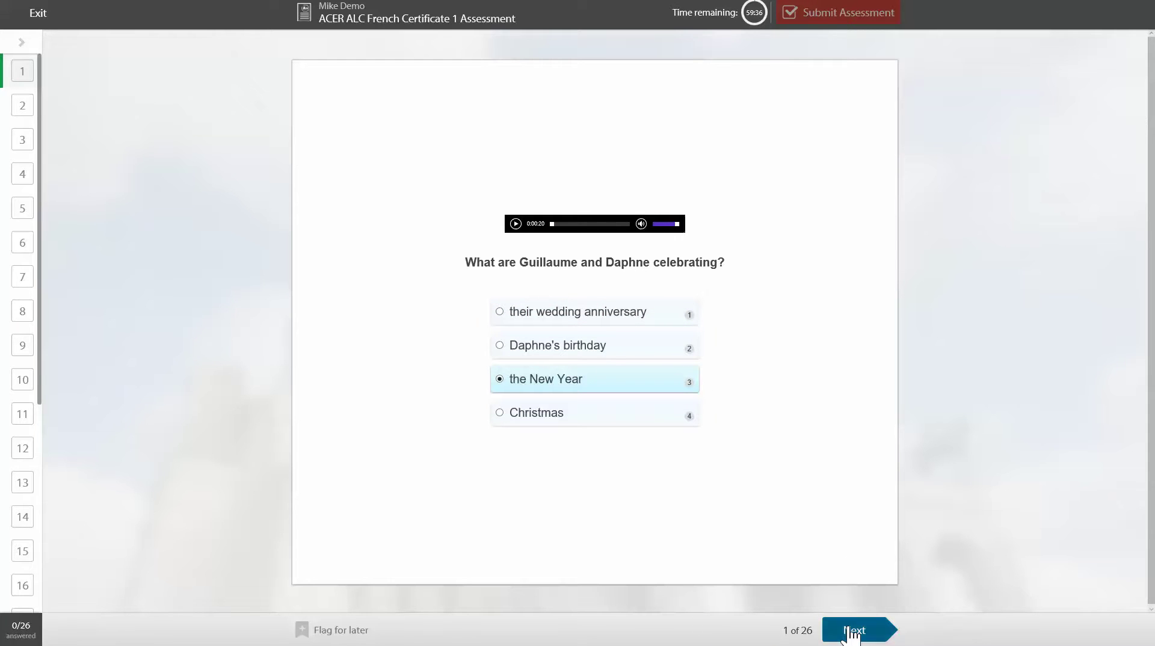
click(515, 224)
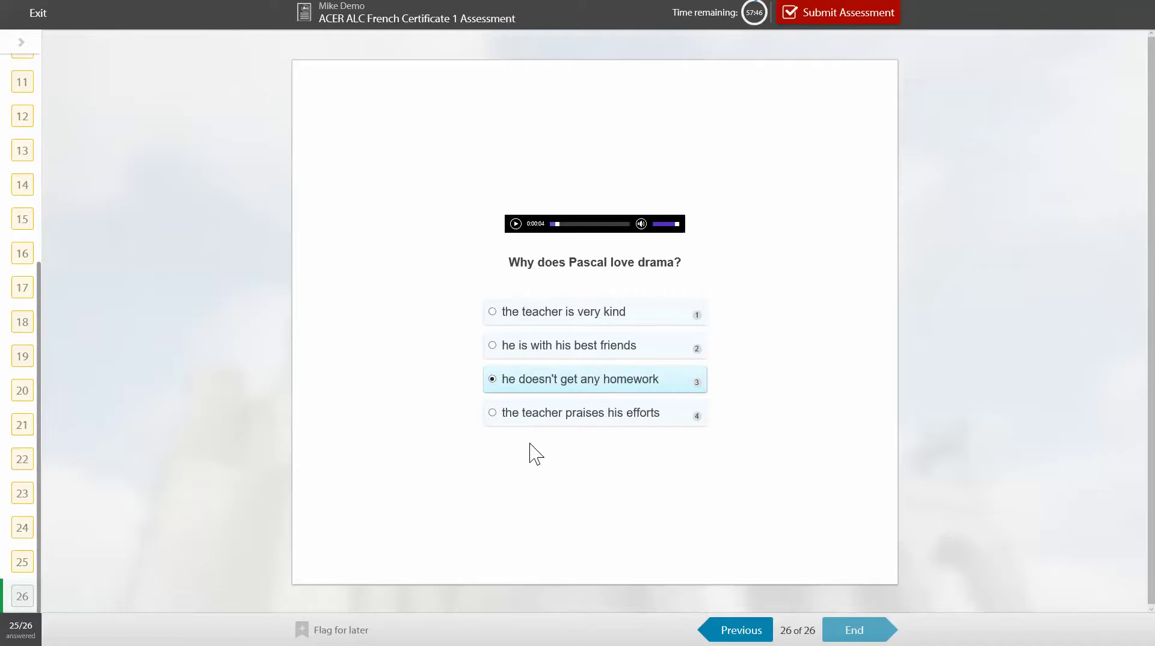
Step: Submit the student's completed French assessment for marking
click(832, 13)
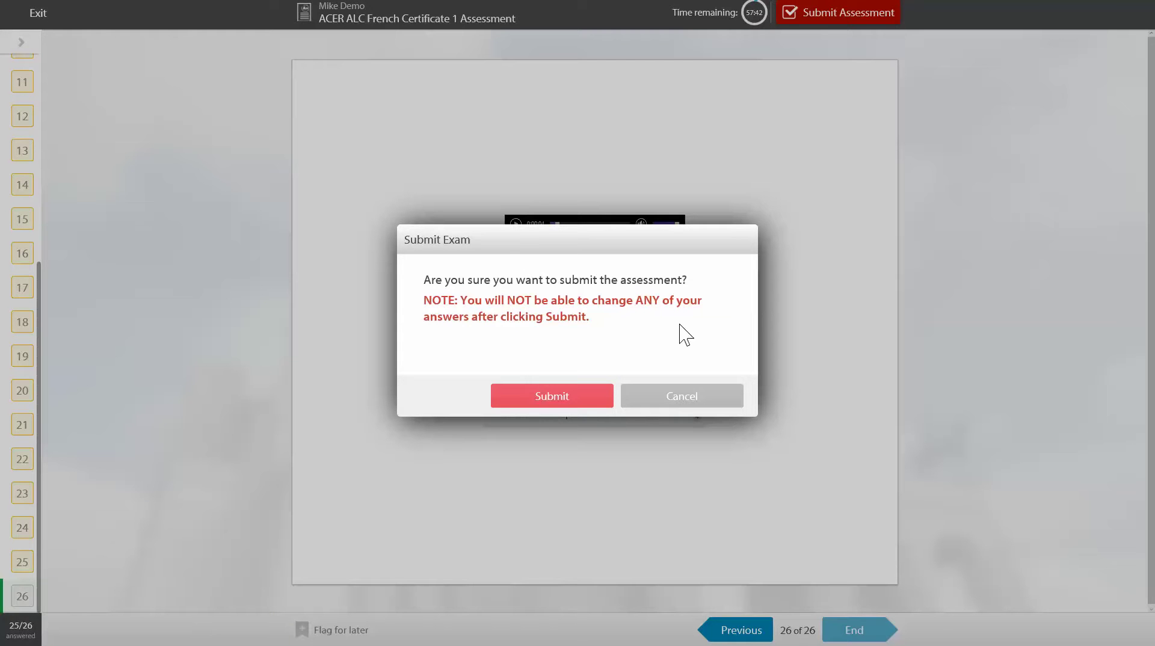
click(583, 405)
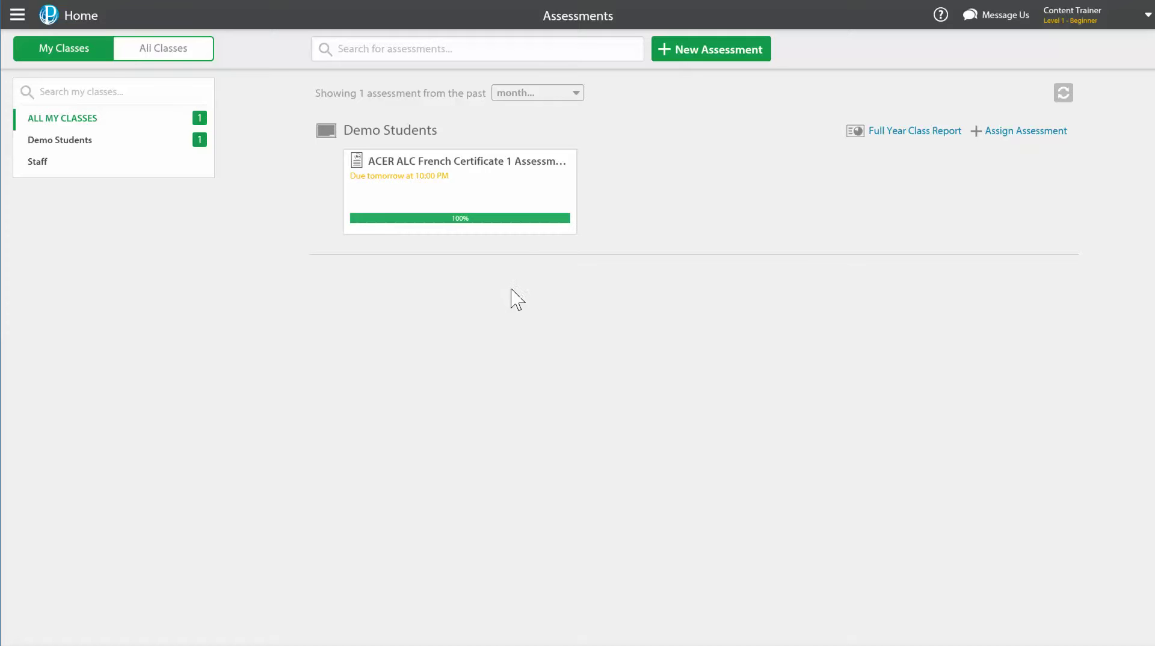
Step: Review the French assessment's marking progress and examine its analysis summary, student results and per-question breakdown
mouse_move(495, 175)
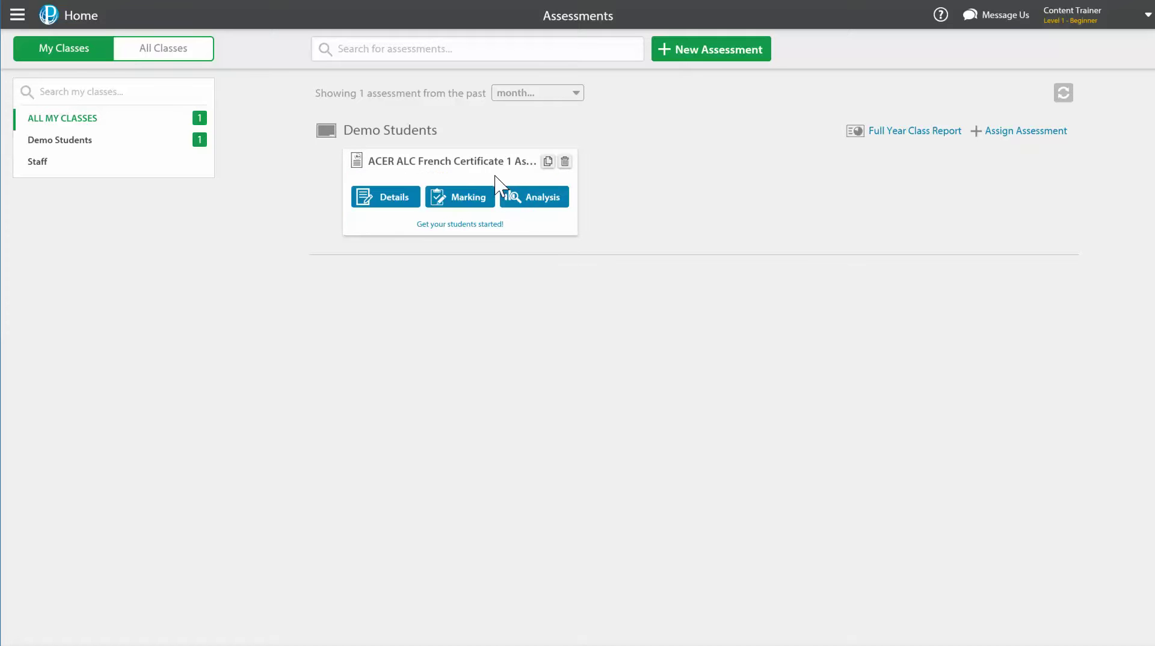
click(473, 198)
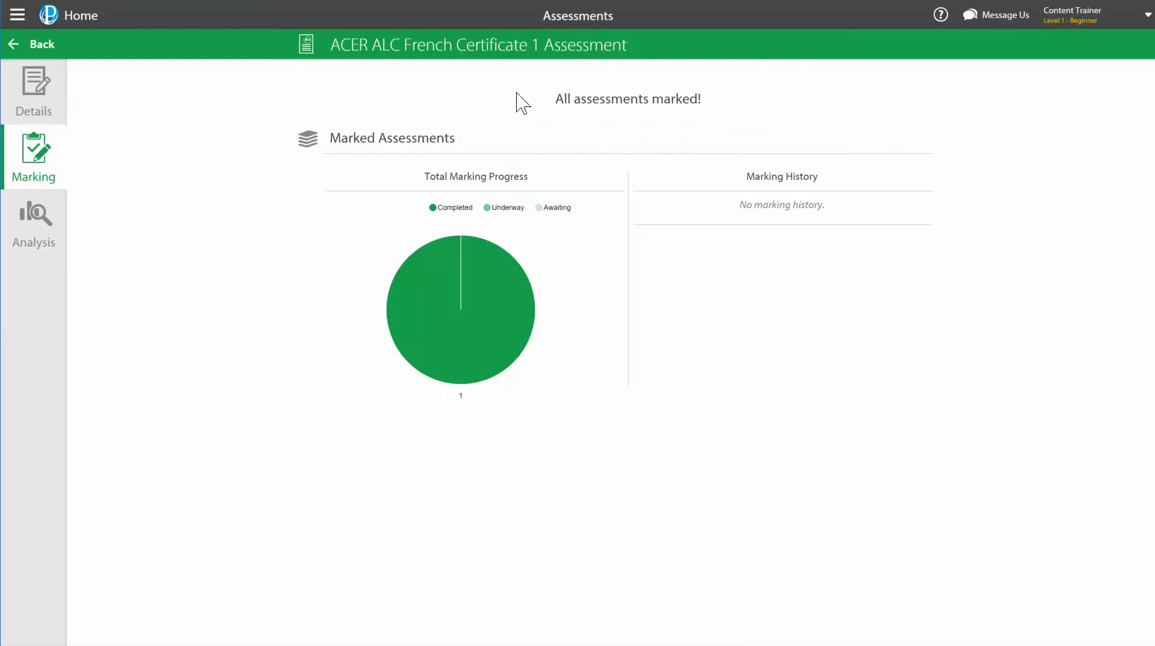
mouse_move(509, 278)
click(28, 230)
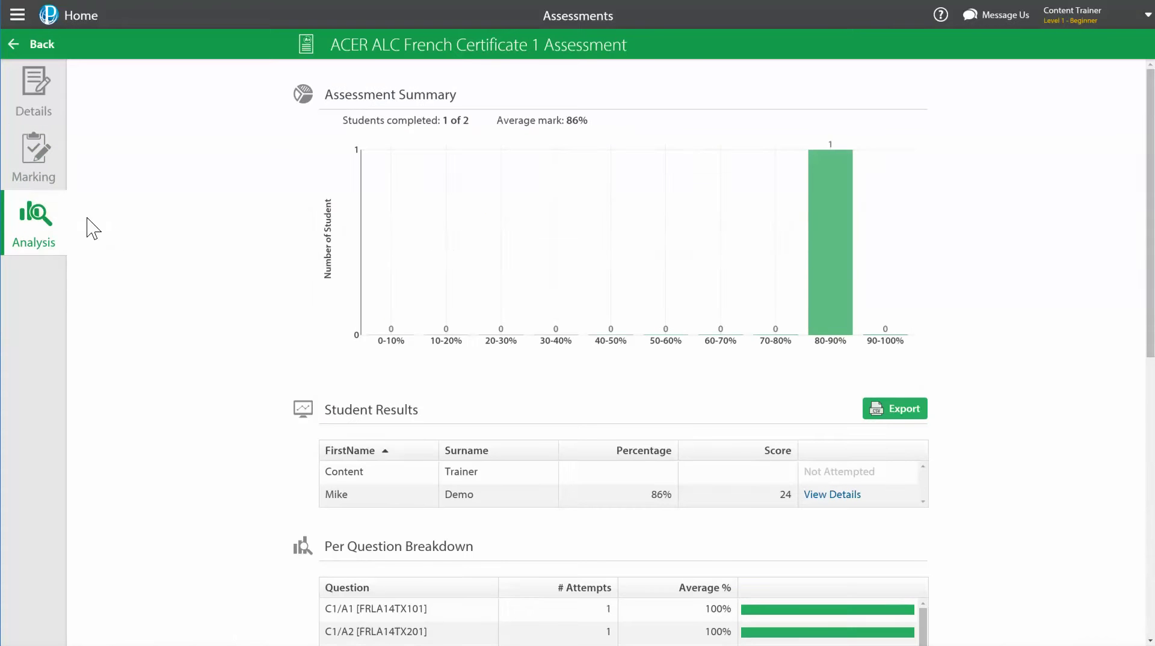
scroll(207, 276, down, 2)
scroll(206, 275, down, 5)
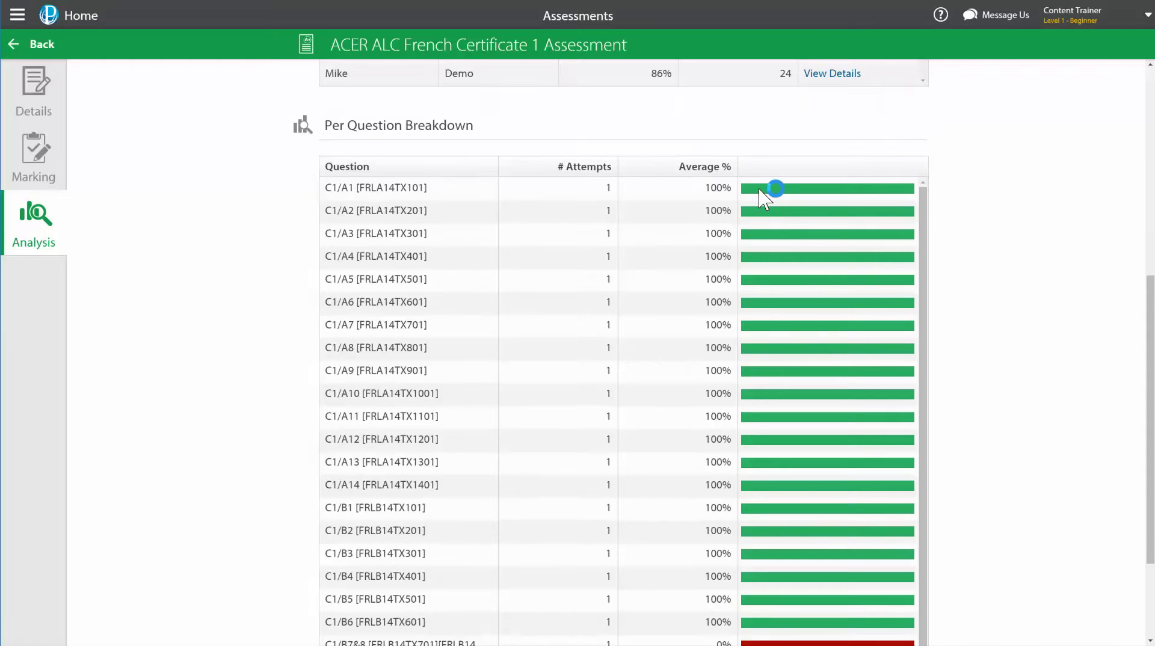
scroll(771, 190, down, 3)
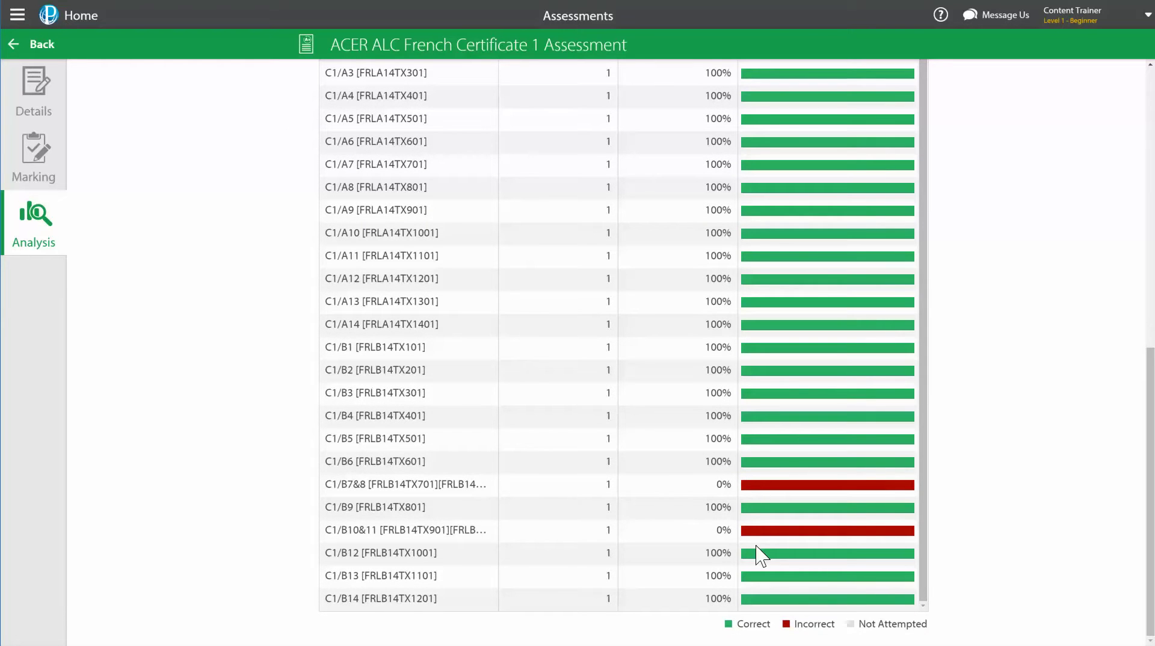
scroll(725, 538, up, 5)
scroll(724, 538, up, 3)
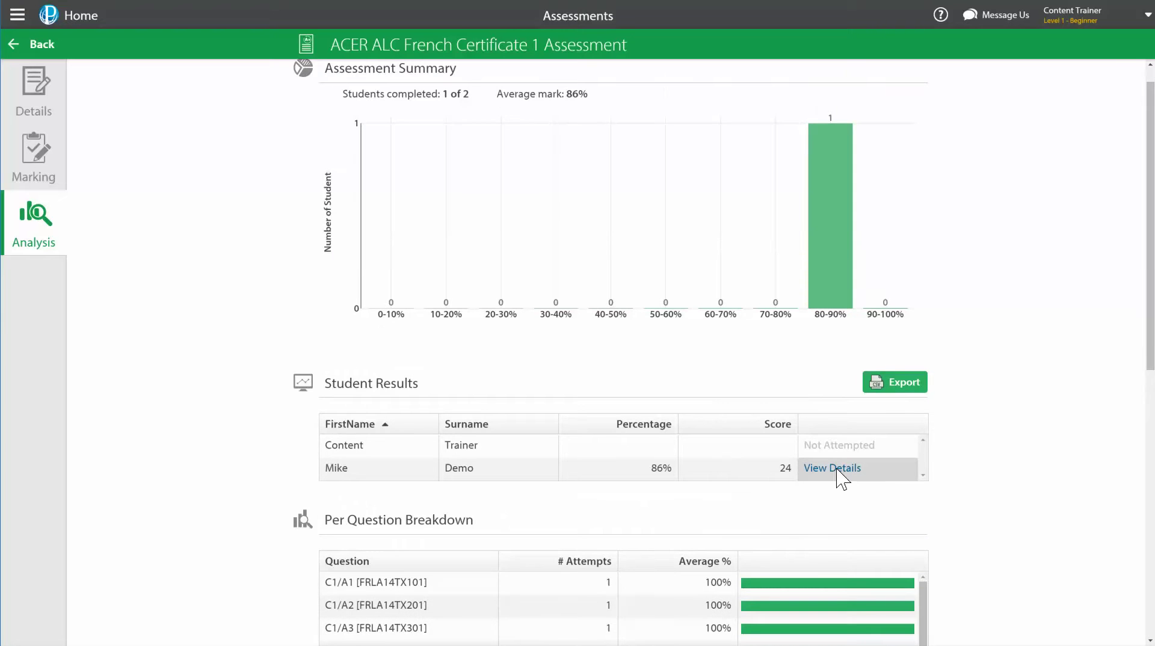
Step: Open the student's completed attempt from the results and switch to editing its marks
click(836, 470)
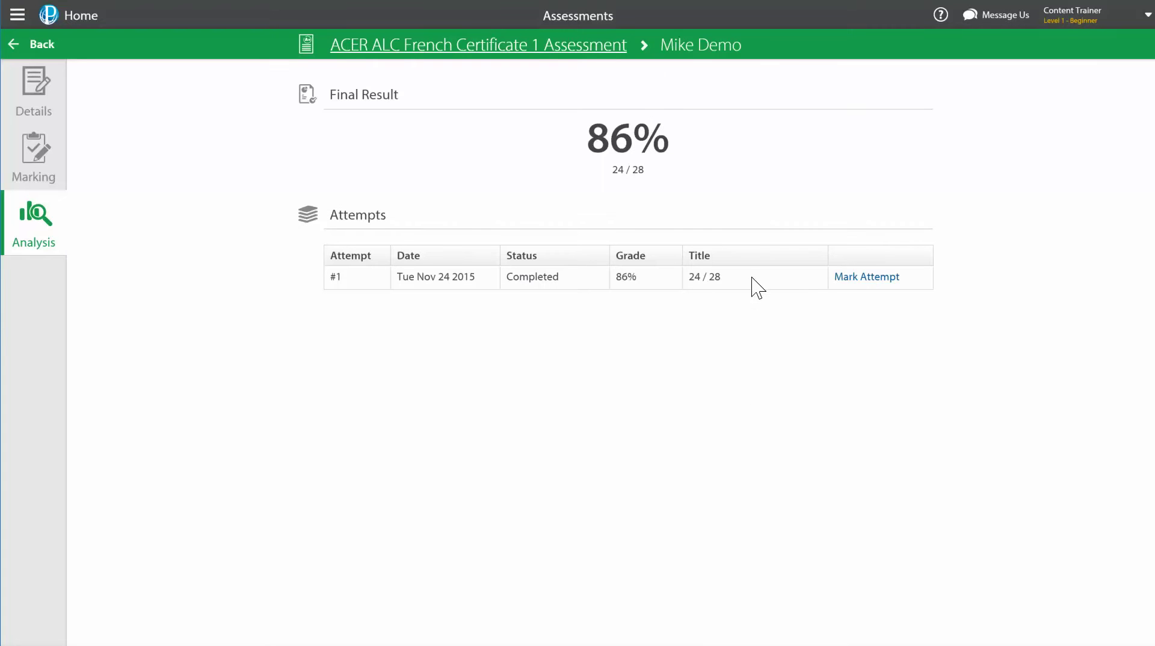
click(865, 281)
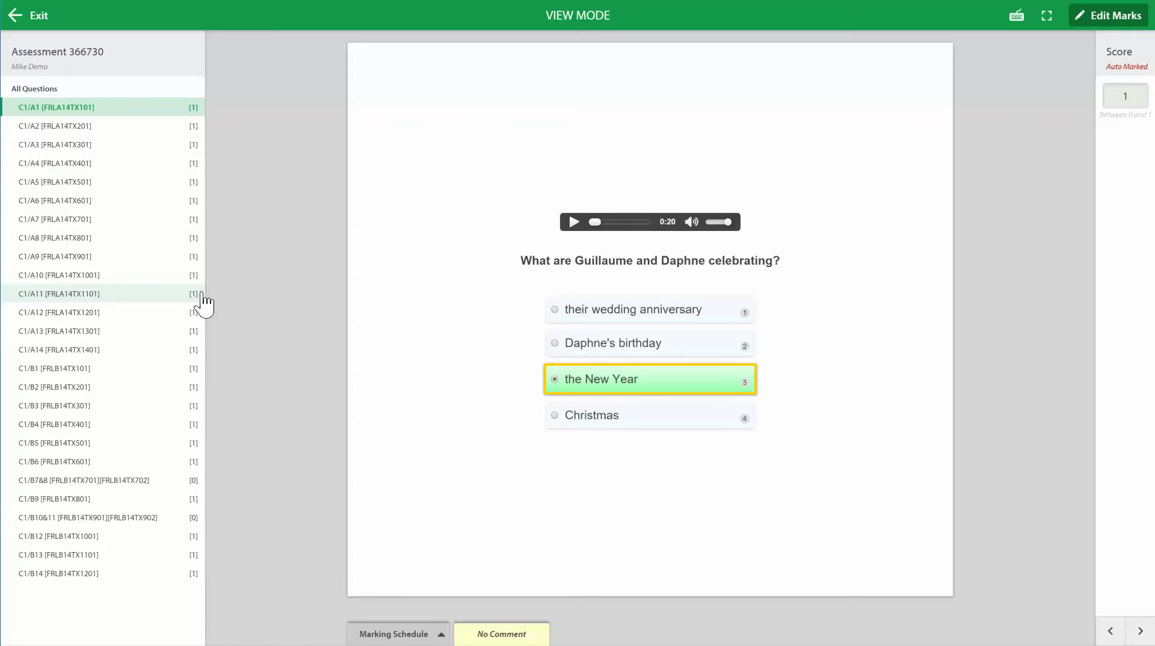
click(203, 485)
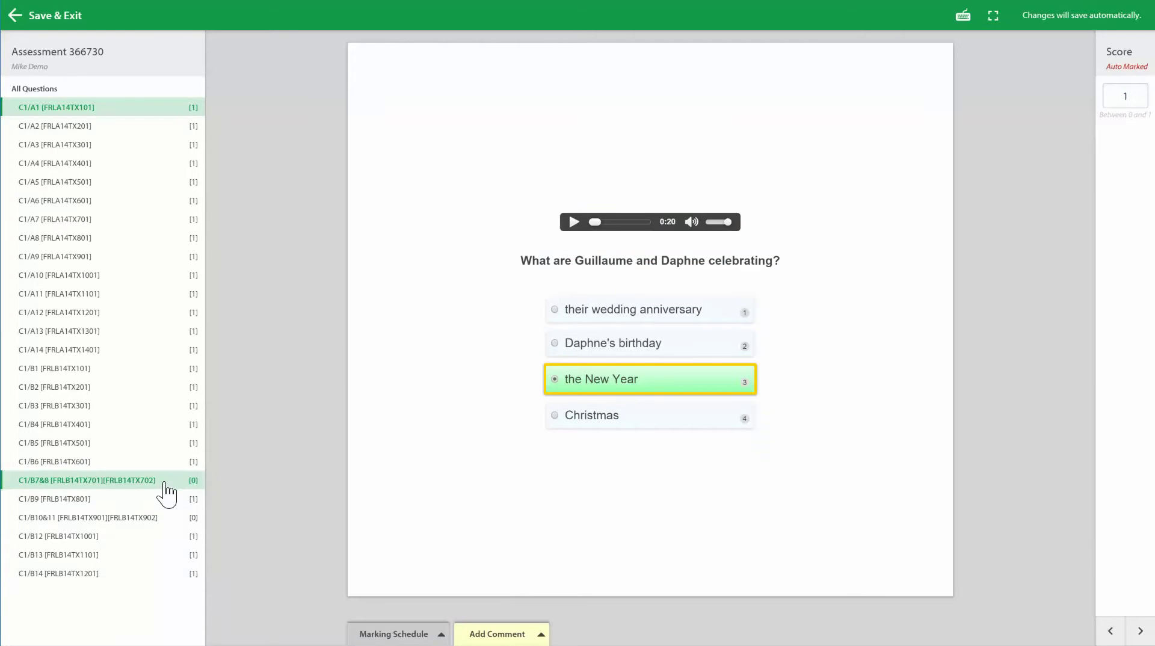
Step: Set the scores of questions C1/B7&8 and C1/B10&11 to 1 each, and save and exit the marking view
click(165, 482)
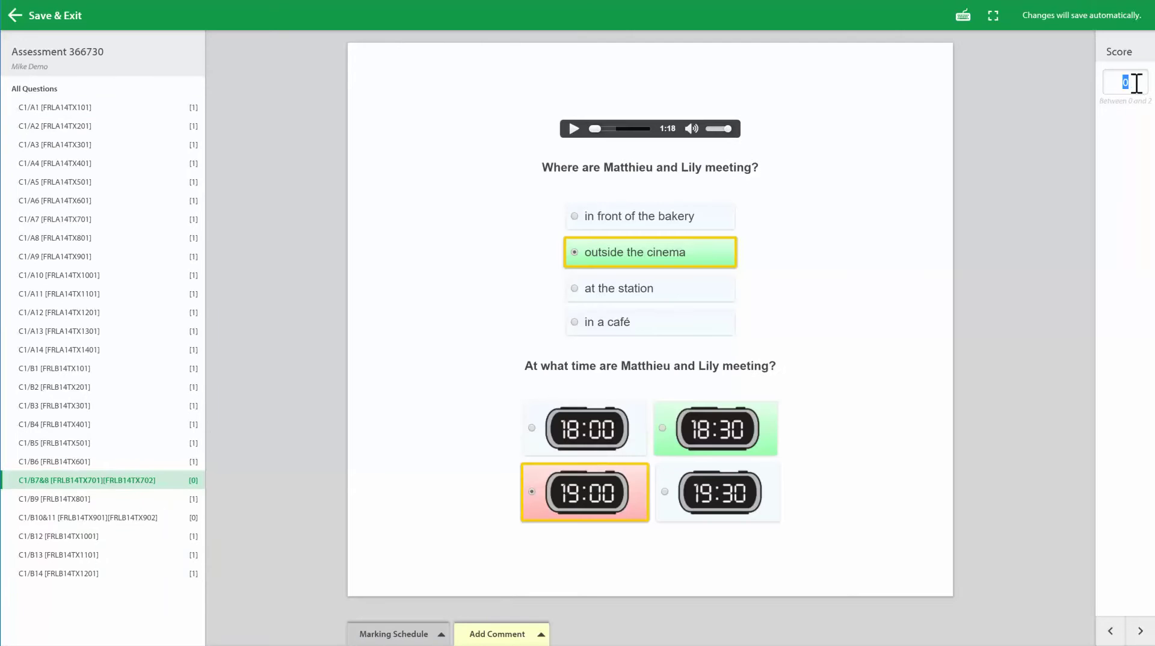
text(1)
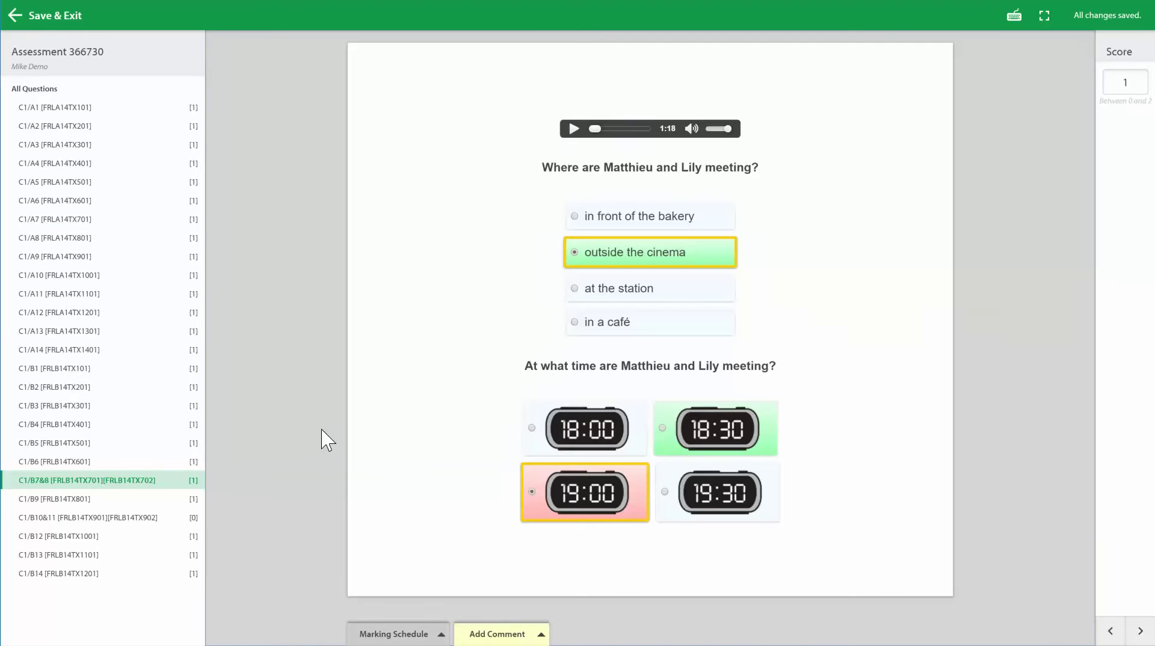
click(186, 519)
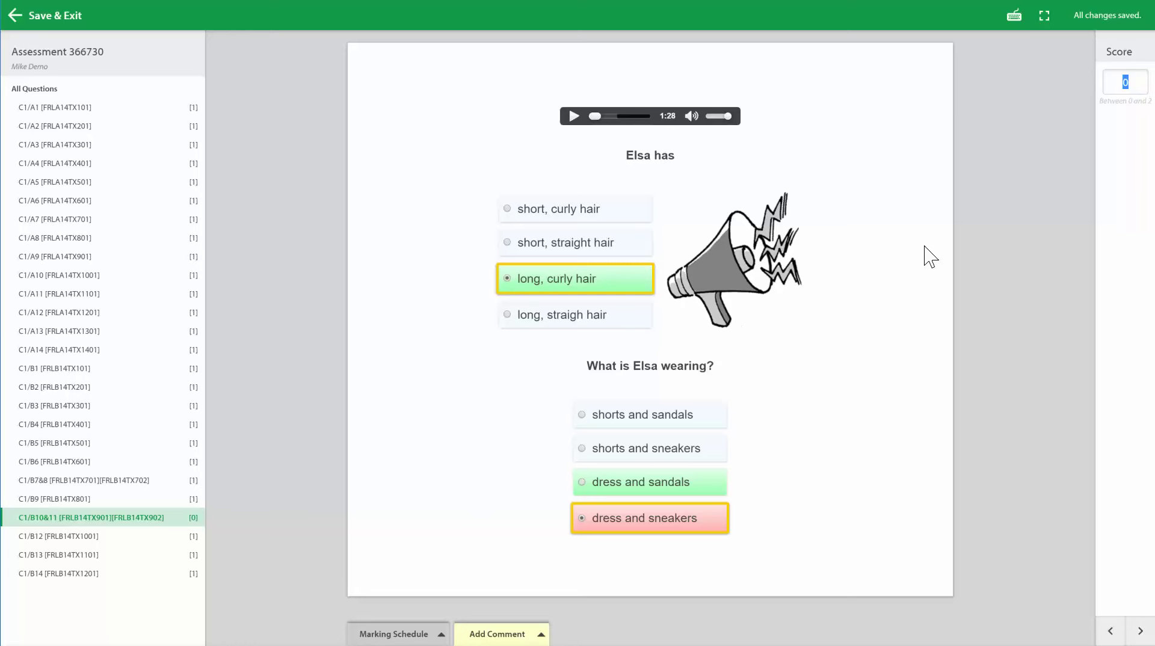
text(1)
click(30, 24)
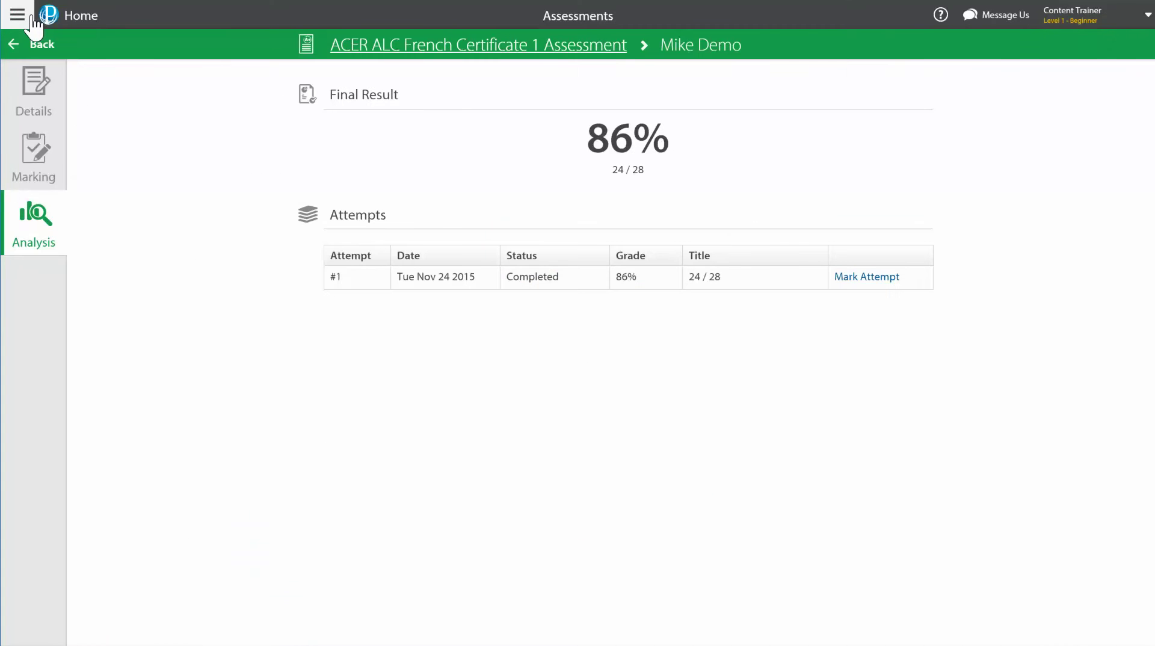